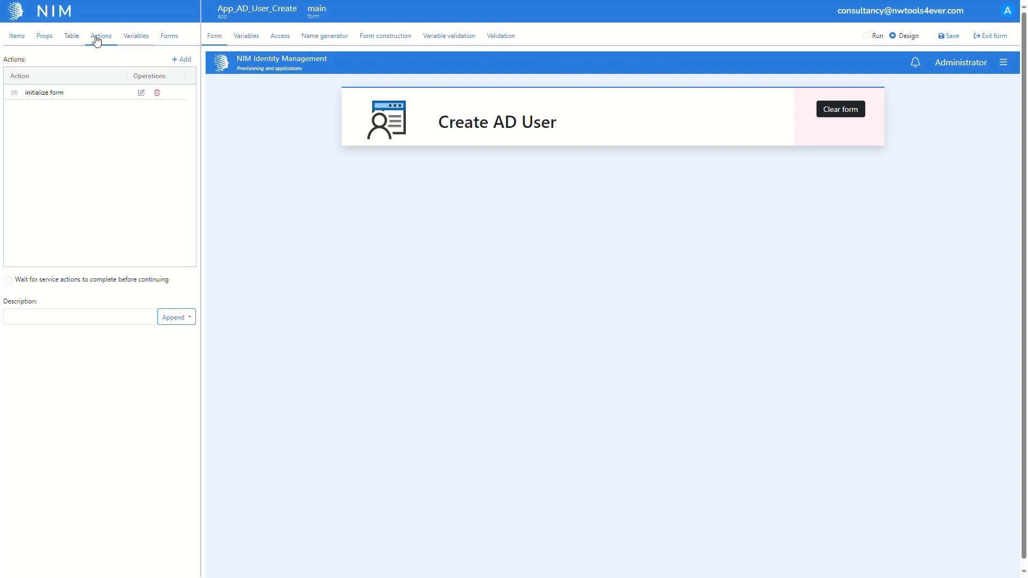
# - Add a separator below the Create AD User header and a bold "Basic Info" static text with margin __2_ beneath it, and save the form
pyautogui.click(28, 37)
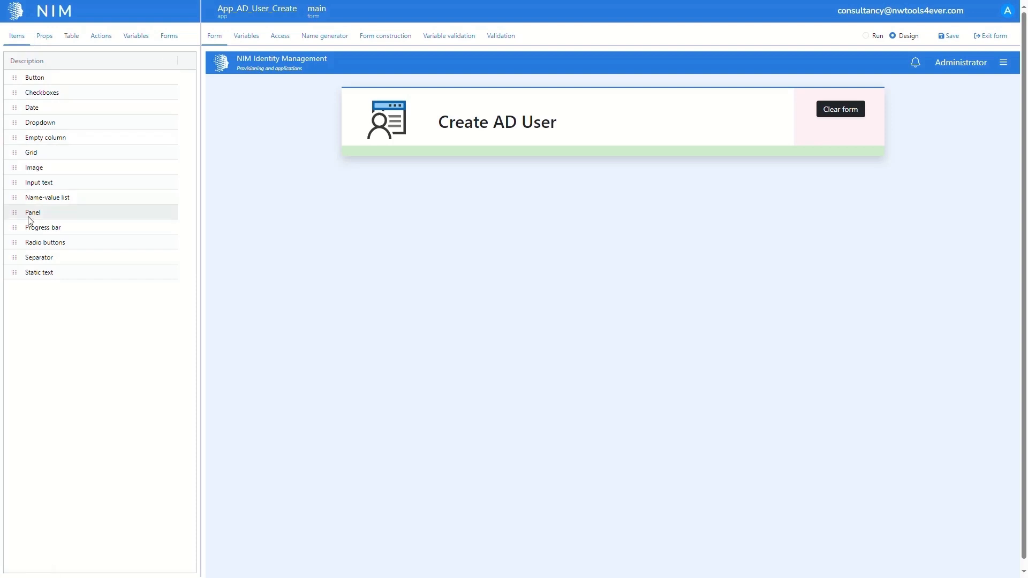
pyautogui.moveTo(21, 262); pyautogui.dragTo(508, 154)
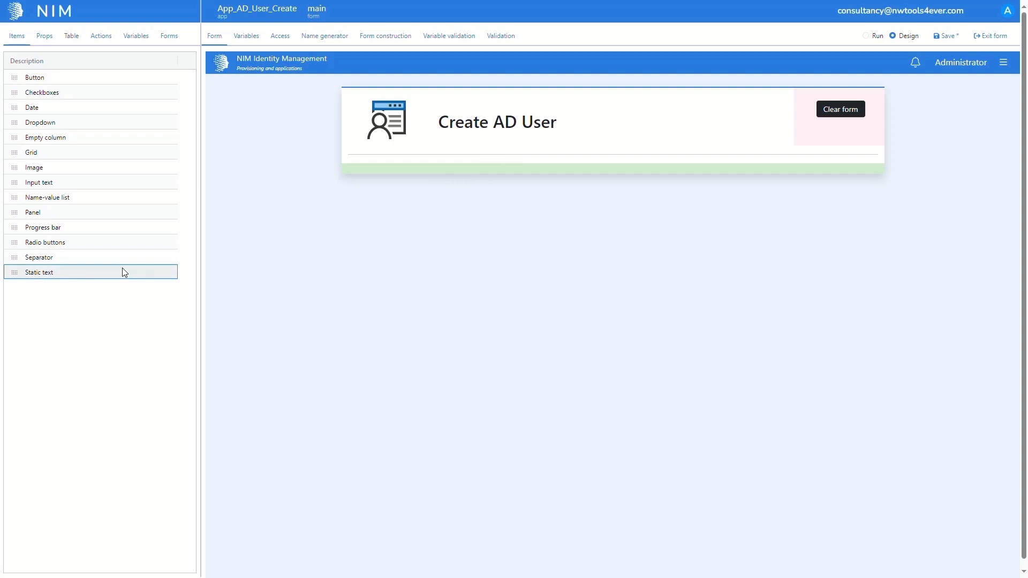
pyautogui.click(15, 273)
pyautogui.moveTo(15, 274); pyautogui.dragTo(496, 174)
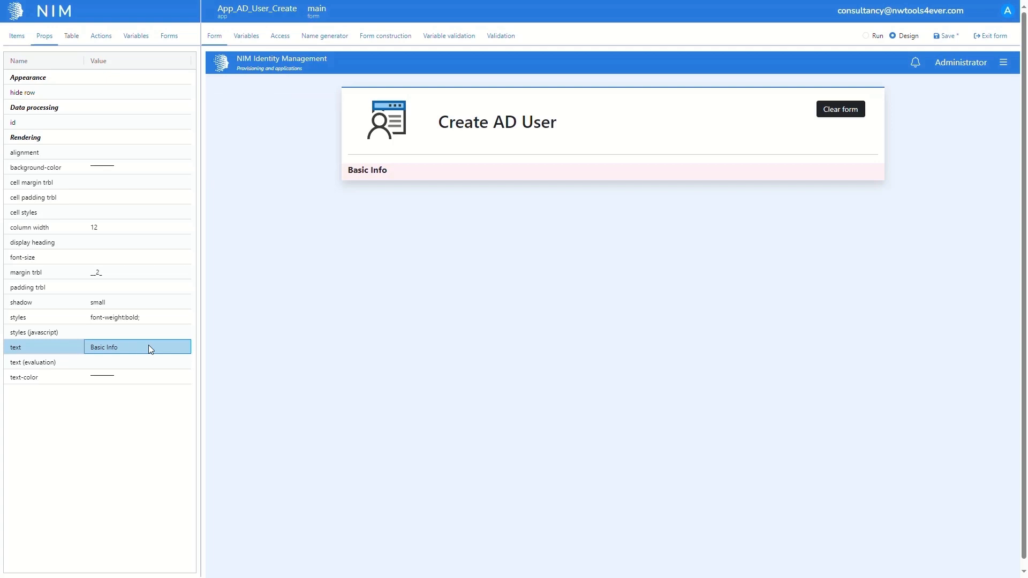
pyautogui.click(947, 36)
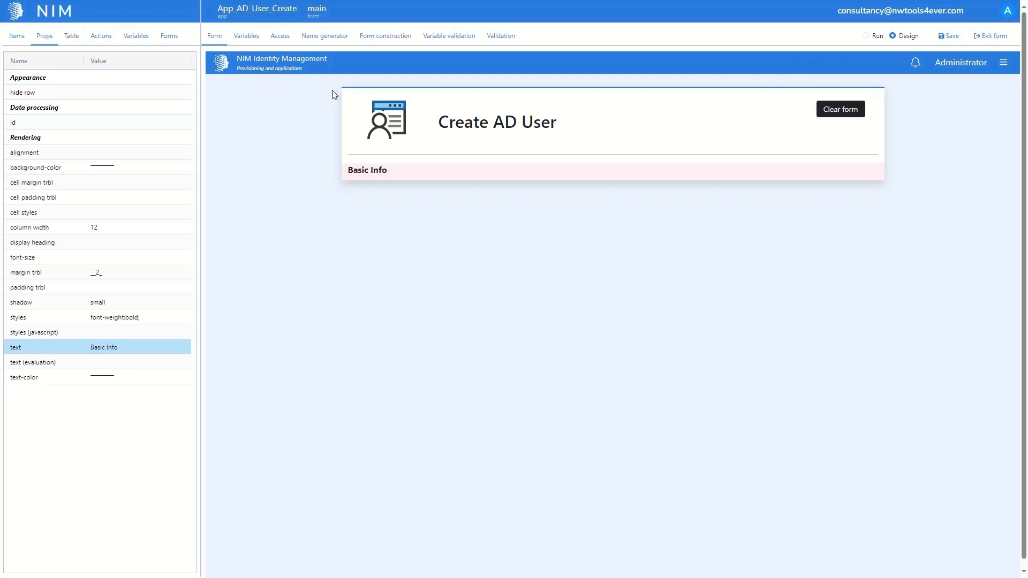
# - Add three input text fields stacked below the Basic Info heading
pyautogui.click(21, 41)
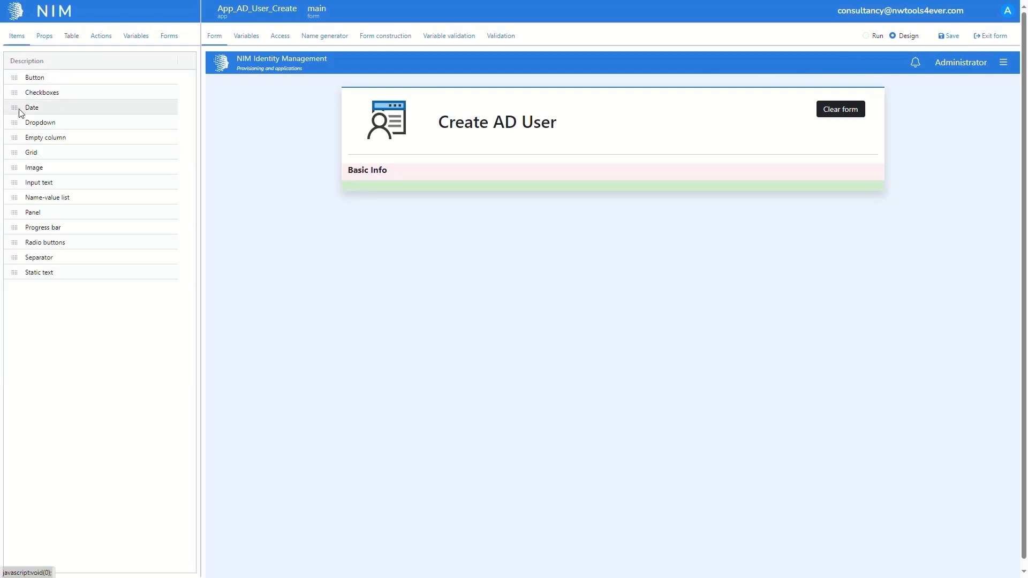
pyautogui.moveTo(18, 182); pyautogui.dragTo(379, 186)
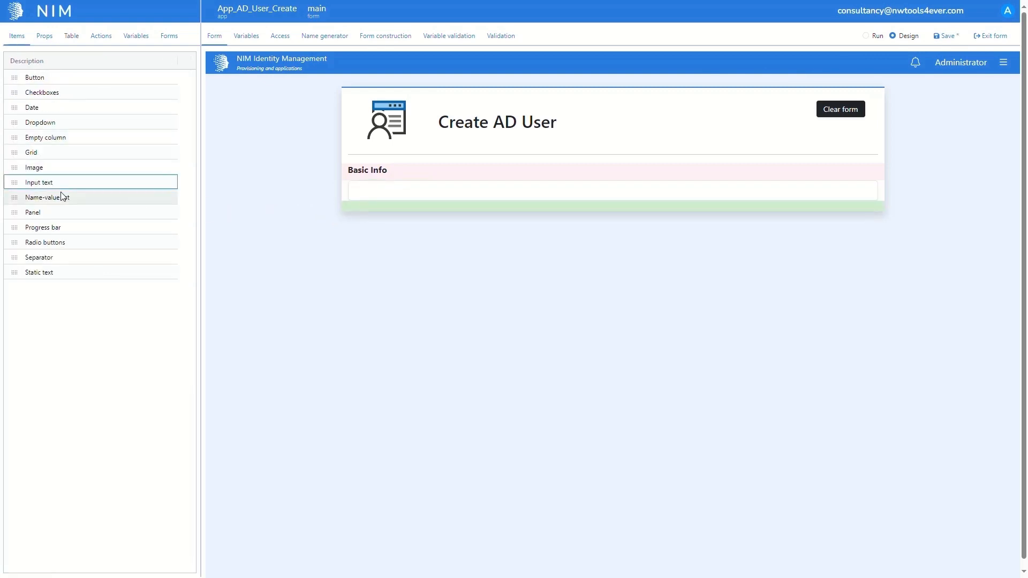
pyautogui.moveTo(59, 183); pyautogui.dragTo(363, 225)
# - Set the column width of all three input text fields under Basic Info to 6
pyautogui.click(102, 288)
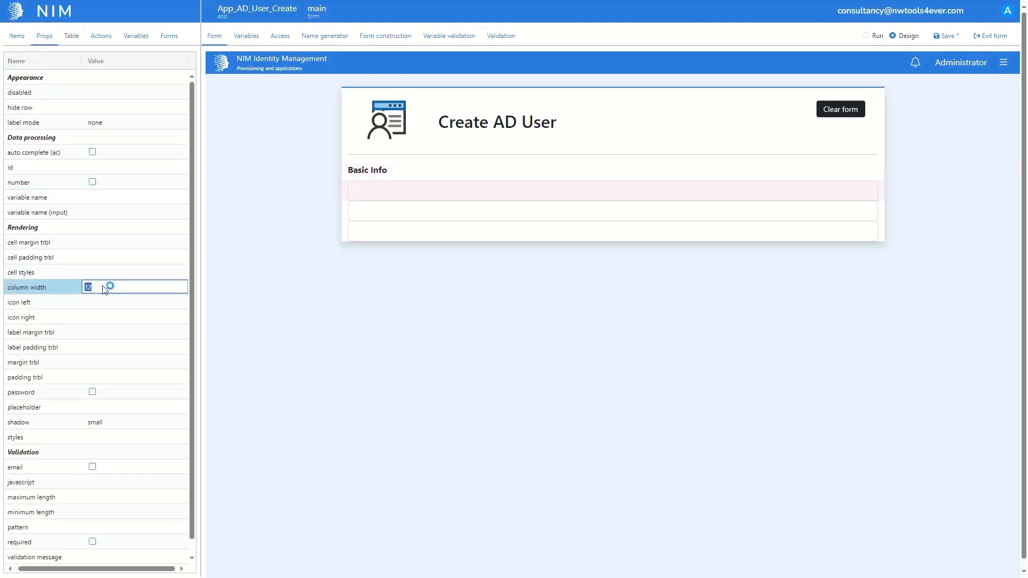
pyautogui.write('6')
pyautogui.click(381, 211)
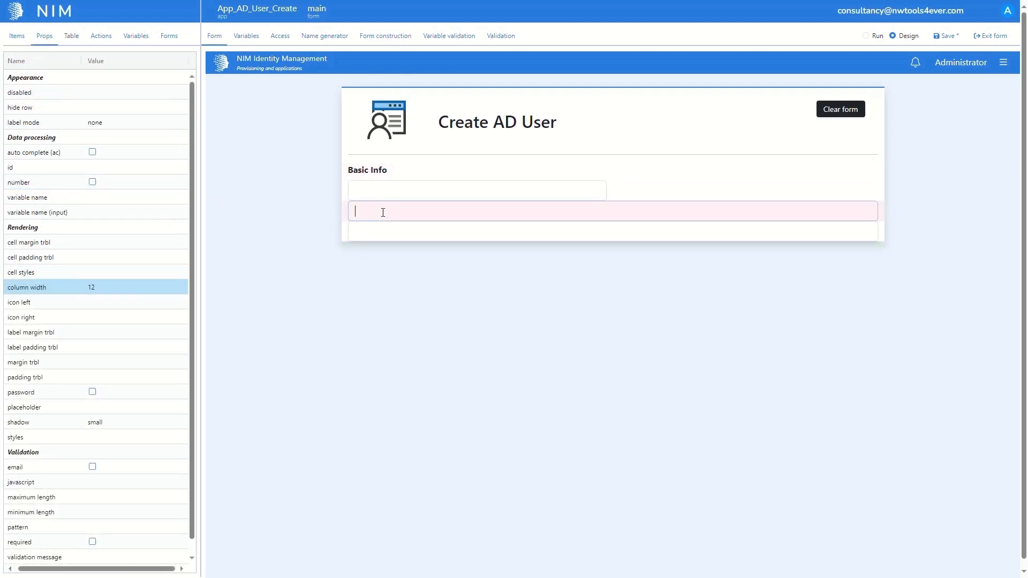
pyautogui.click(112, 287)
pyautogui.write('6')
pyautogui.click(365, 240)
pyautogui.click(146, 289)
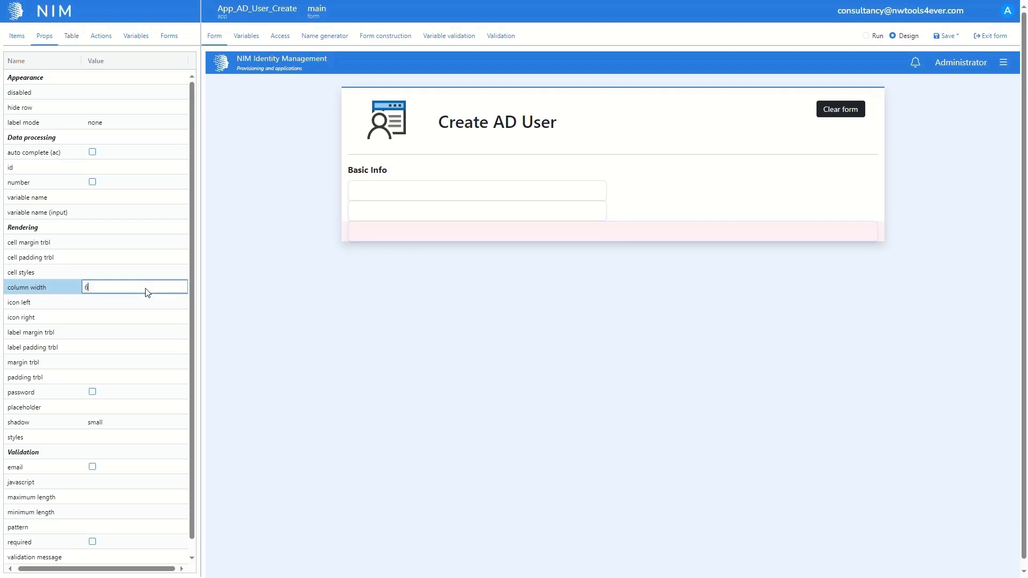
pyautogui.write('6')
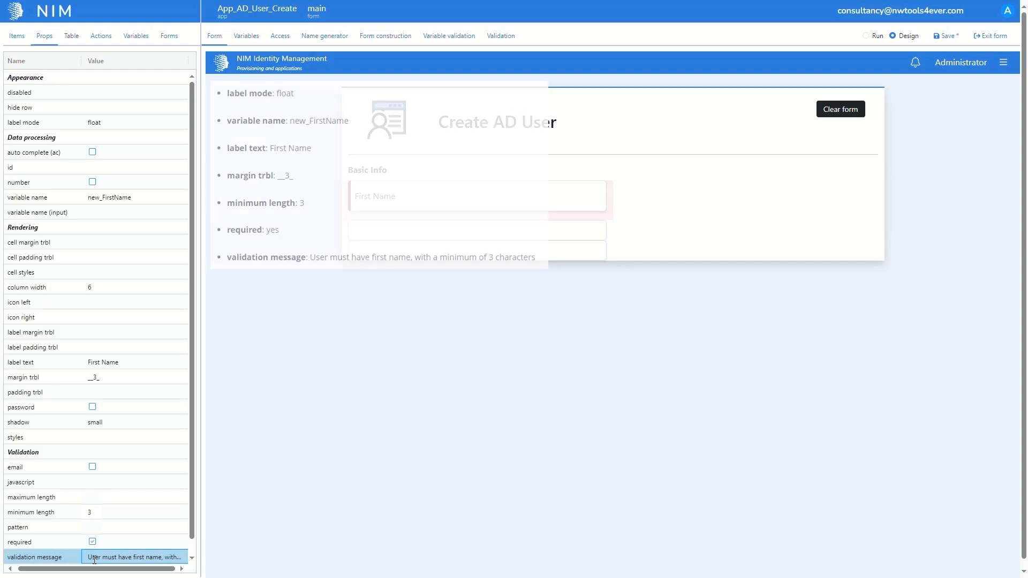
# - Configure the second input as Middle Name (new_MiddleName) and the third as required Last Name (new_LastName) with minimum length 3, and save the form
pyautogui.click(393, 232)
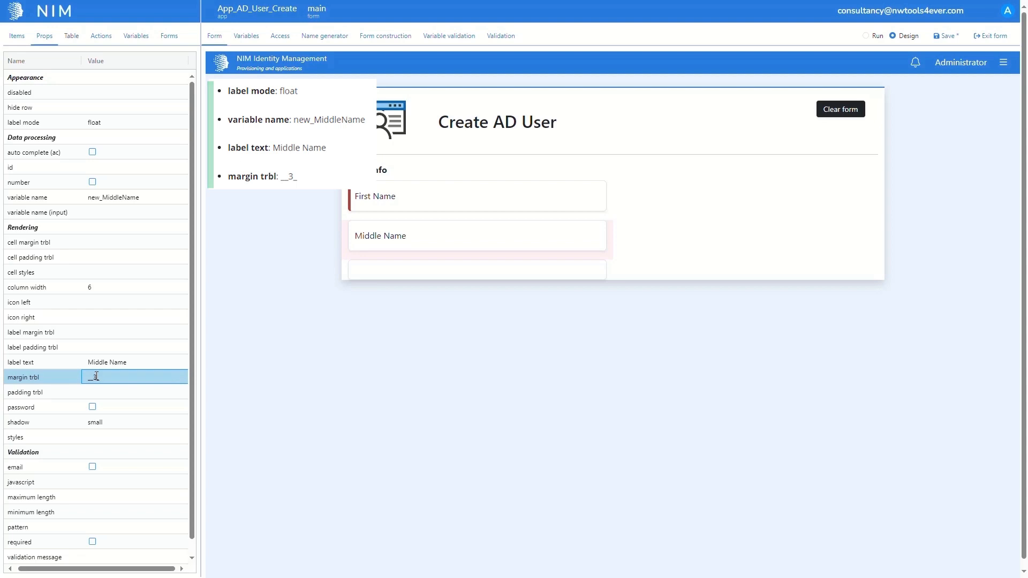
pyautogui.click(390, 276)
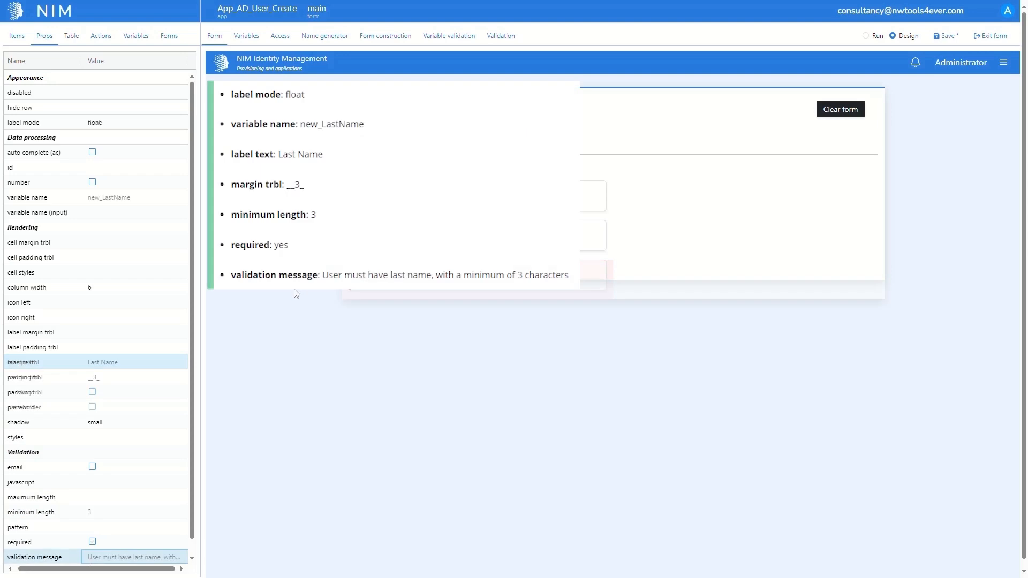
pyautogui.click(90, 562)
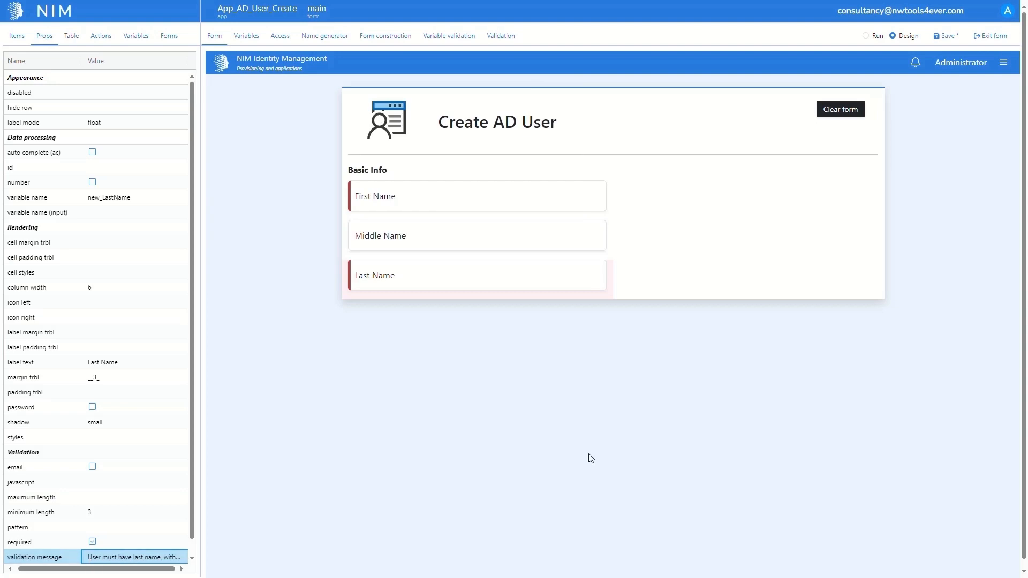
pyautogui.click(944, 38)
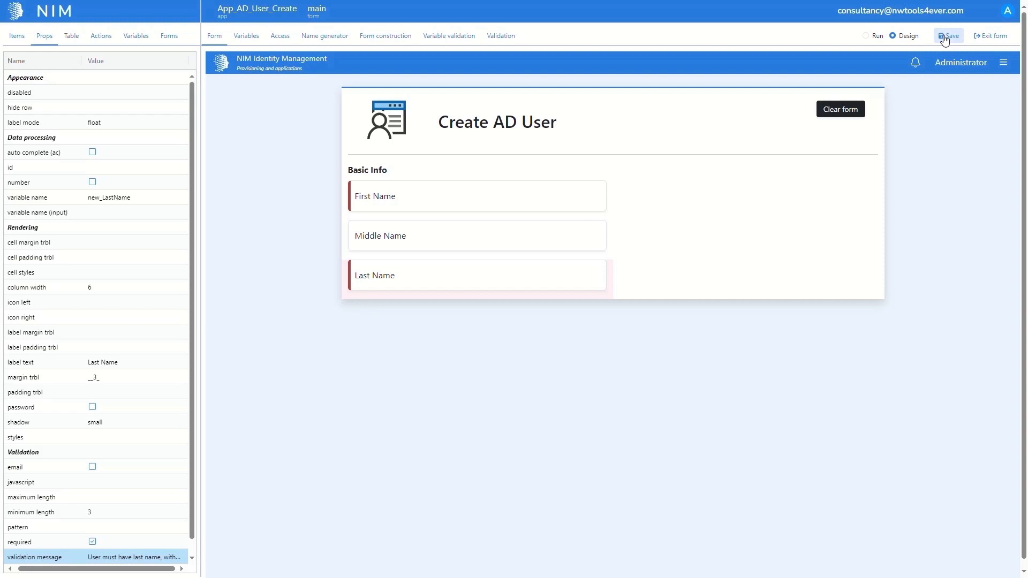
# - Add a bold "Job Assignment" static text with two required float-label dropdowns beneath it: Department (new_Department) and Job Title (new_JobTitle)
pyautogui.click(29, 44)
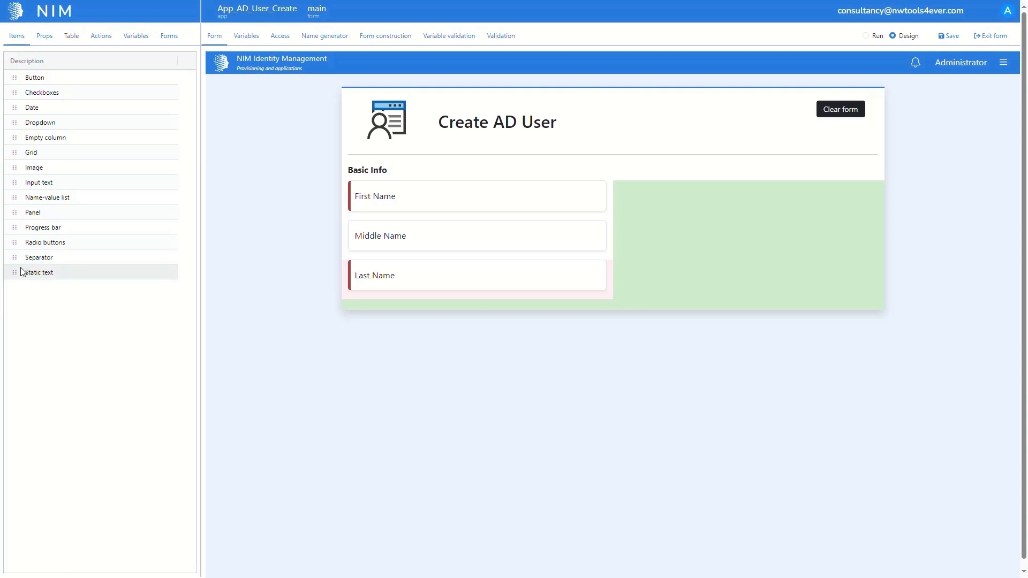
pyautogui.moveTo(16, 271); pyautogui.dragTo(506, 306)
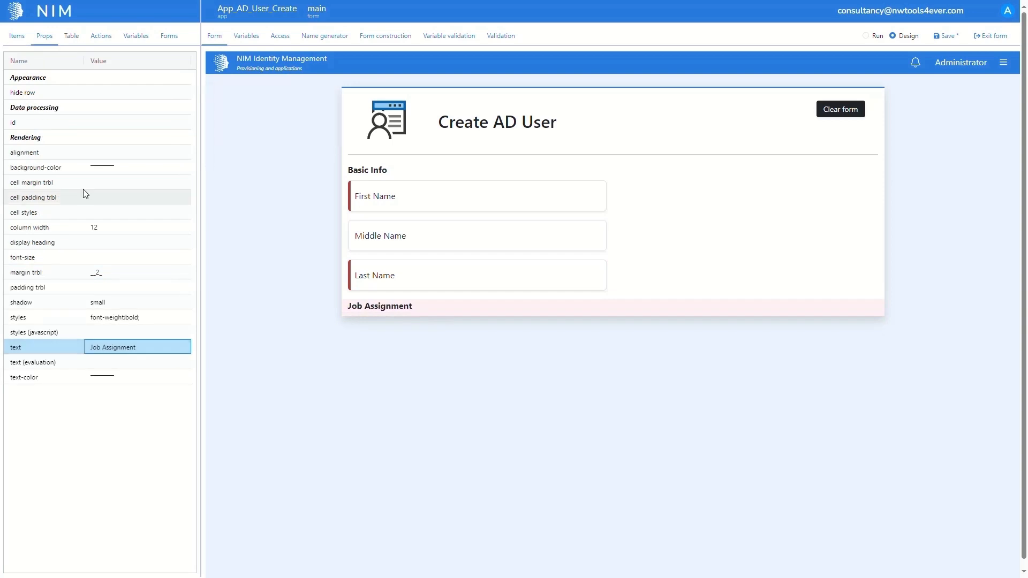
pyautogui.click(29, 45)
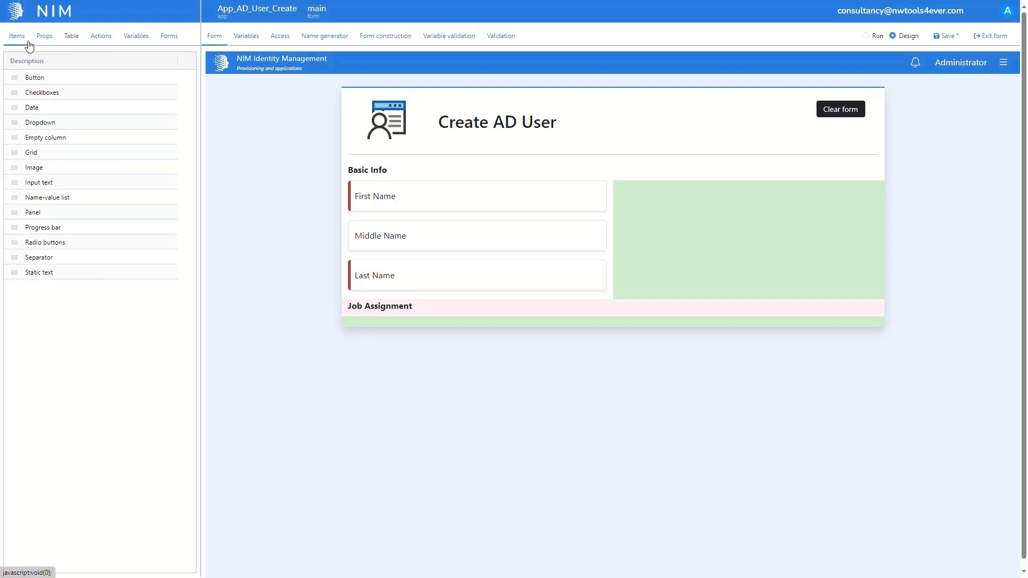
pyautogui.moveTo(14, 123); pyautogui.dragTo(404, 323)
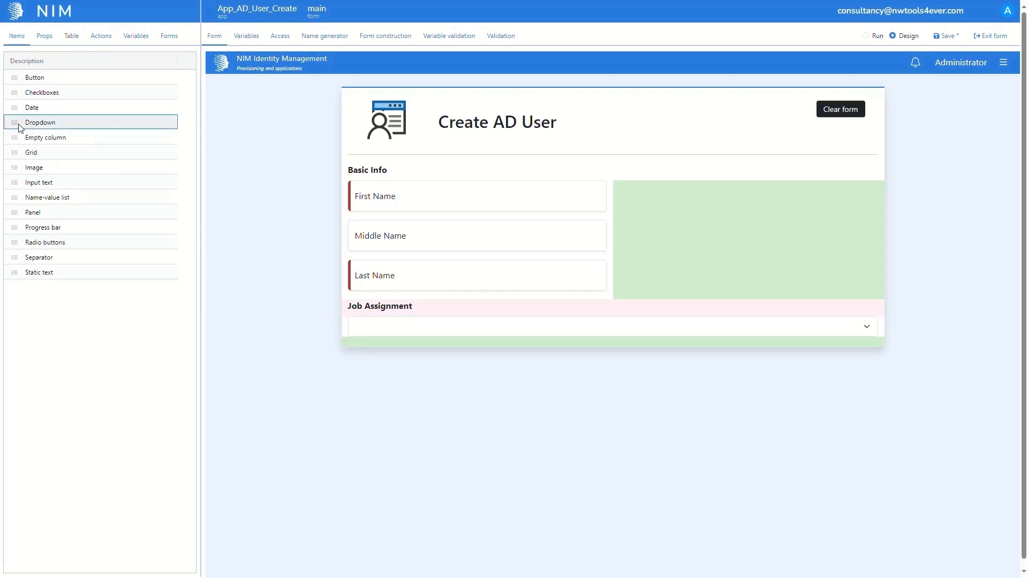
pyautogui.moveTo(16, 124); pyautogui.dragTo(386, 346)
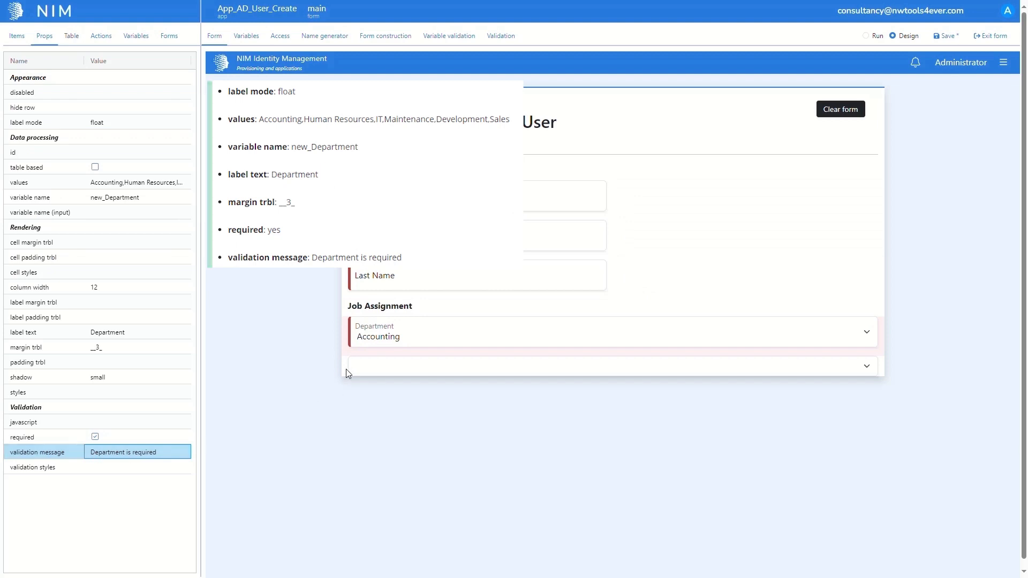
pyautogui.click(366, 368)
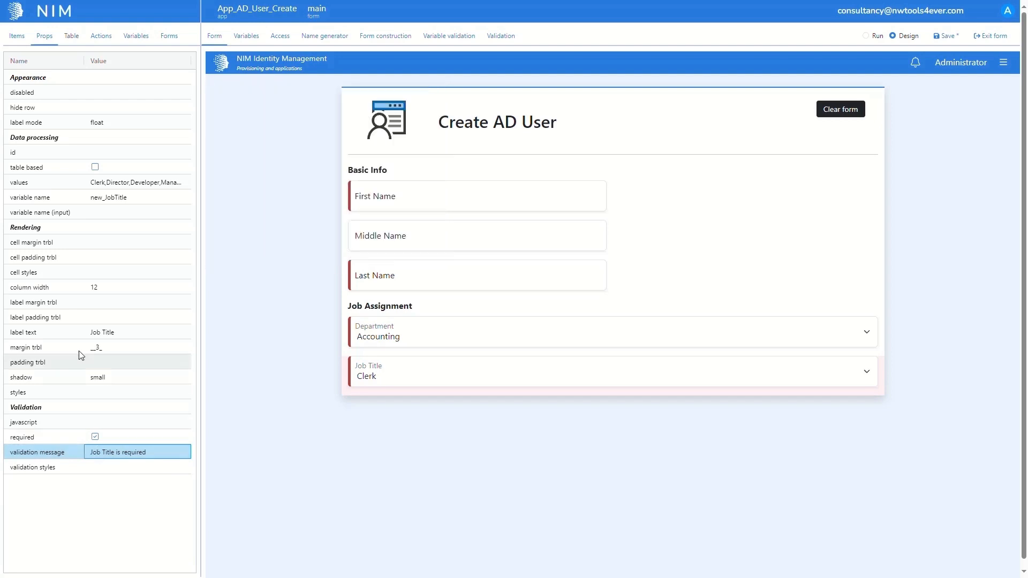
# - Add a required Phone Number input (new_PhoneNumber) and a right-aligned Next button disabled if the form is invalid, both with margin __3_, and save
pyautogui.click(30, 44)
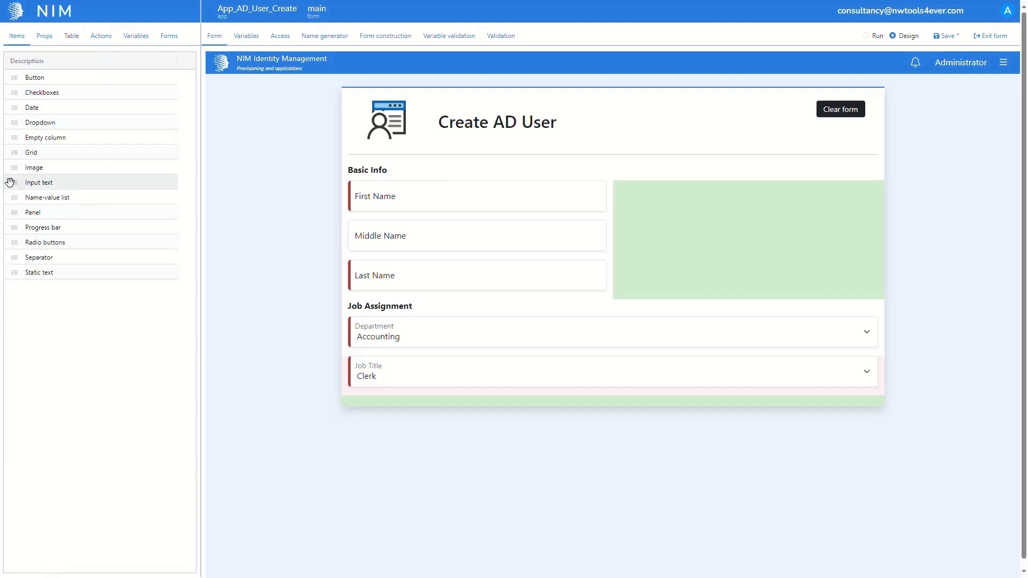
pyautogui.moveTo(10, 183); pyautogui.dragTo(367, 402)
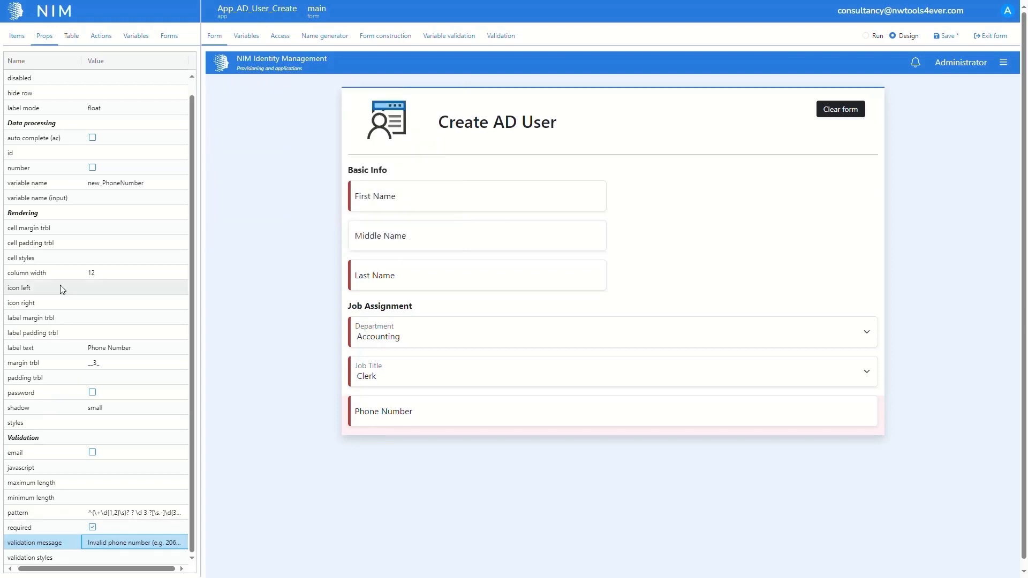
pyautogui.click(26, 40)
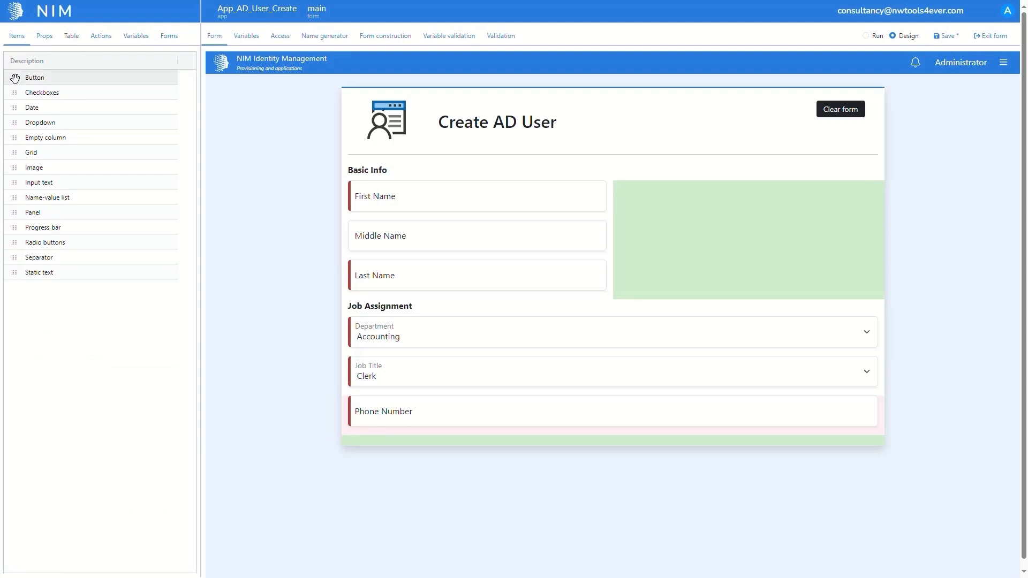
pyautogui.moveTo(15, 78); pyautogui.dragTo(375, 448)
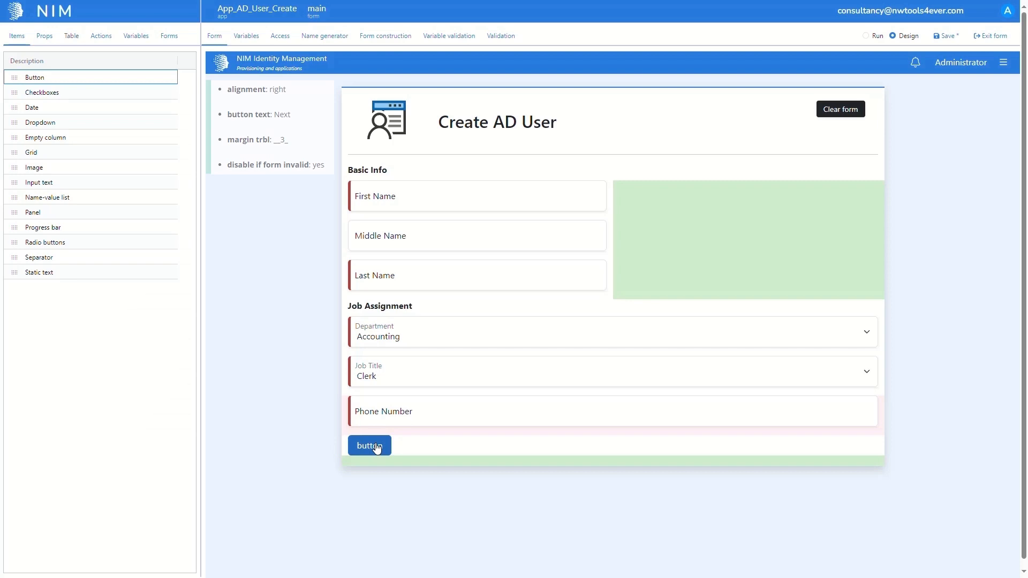
pyautogui.click(93, 455)
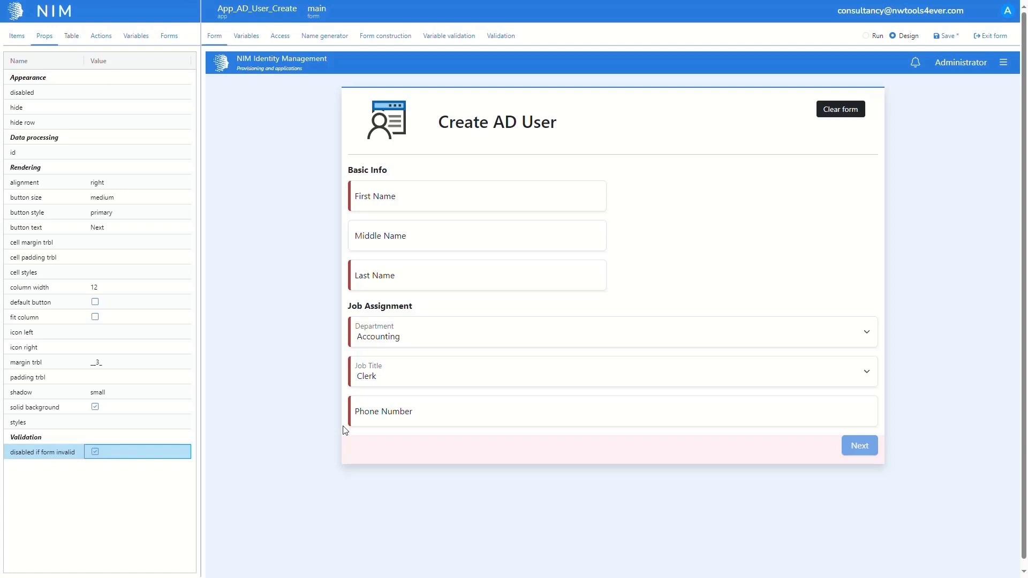
pyautogui.click(937, 40)
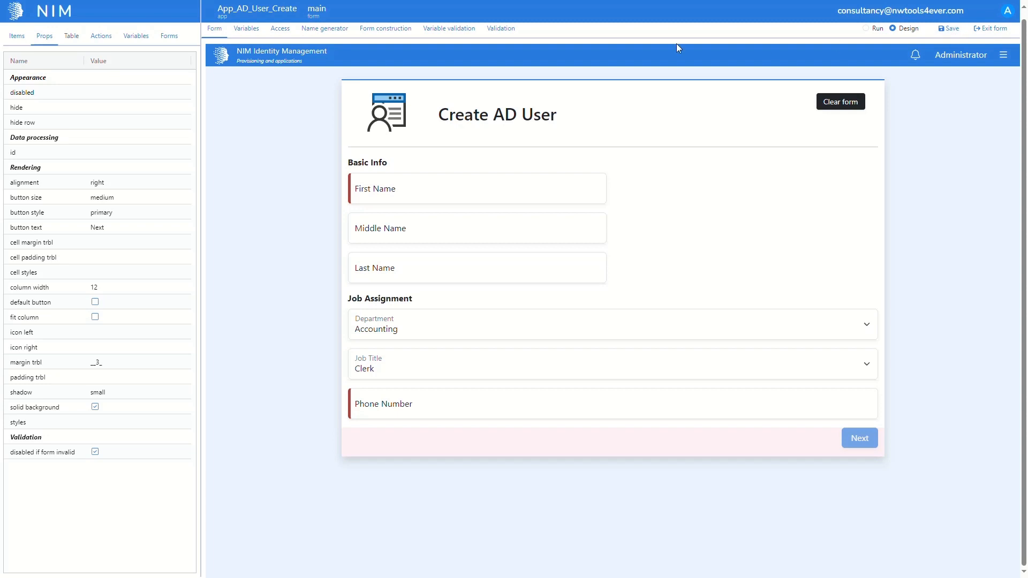
# - Duplicate the main form and rename the copy name_generation
pyautogui.click(182, 38)
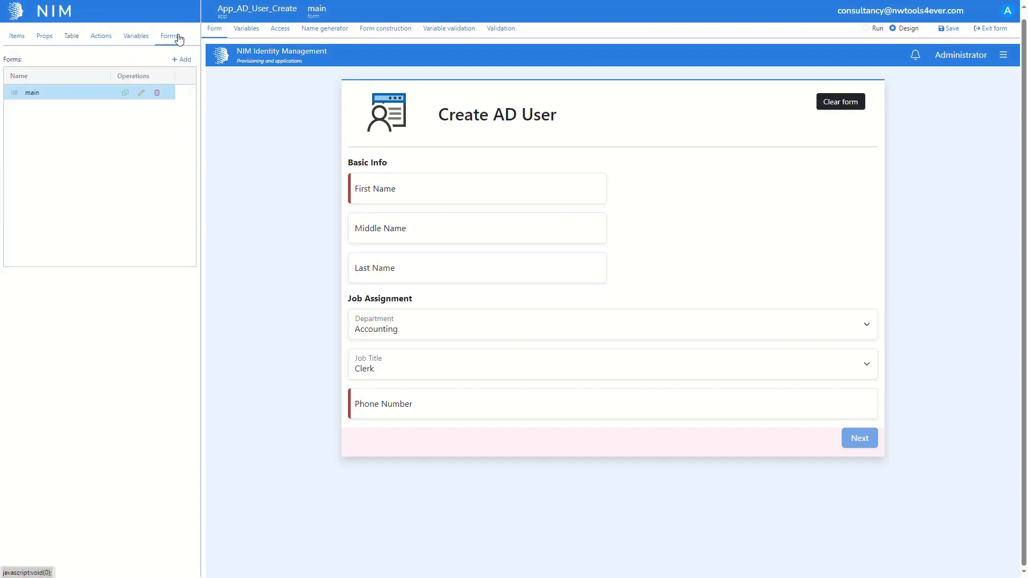
pyautogui.click(127, 94)
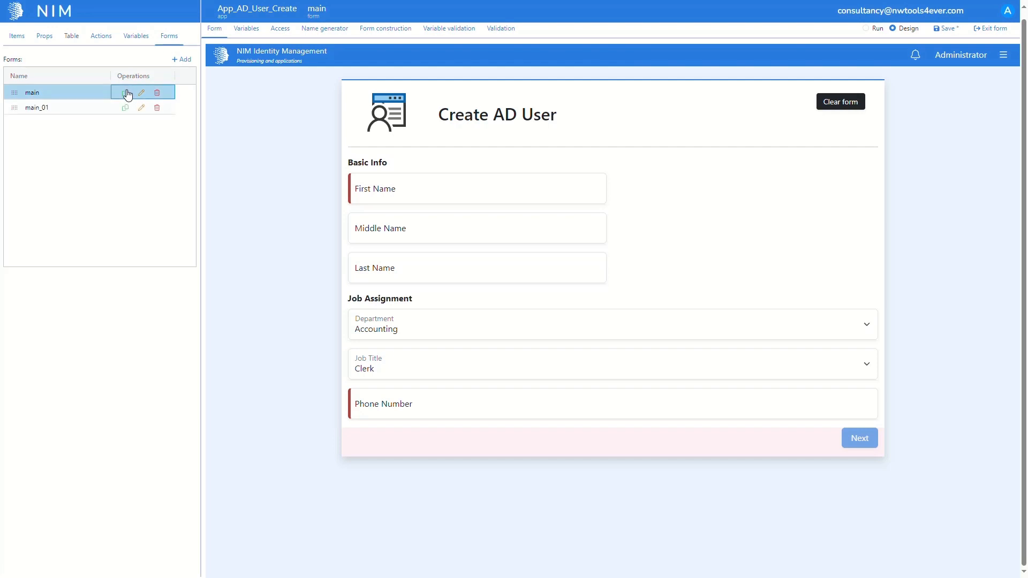
pyautogui.click(101, 107)
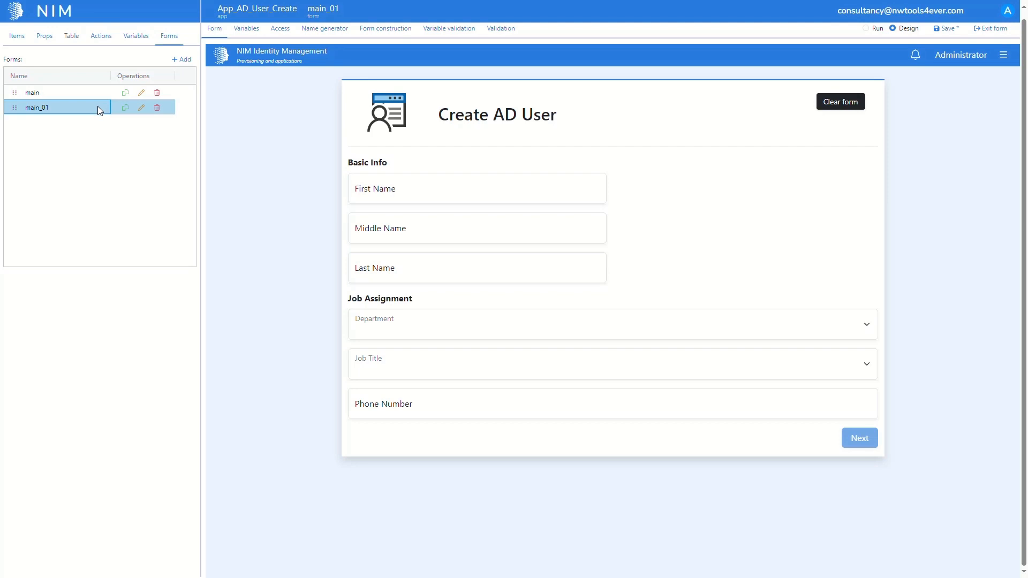
pyautogui.click(142, 109)
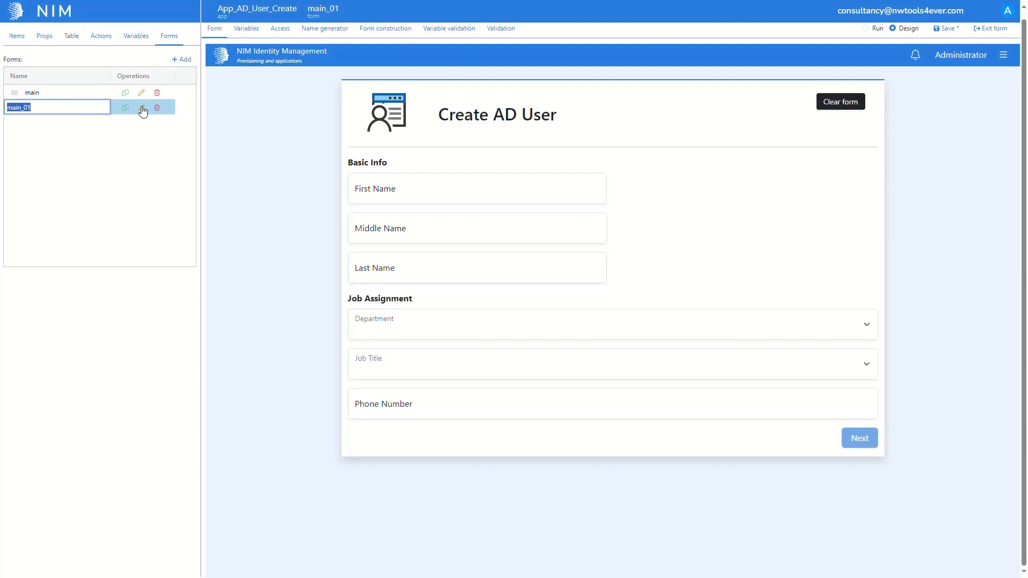
pyautogui.write('name_generation')
# - Delete every item below the header separator in the name_generation form and save it
pyautogui.click(378, 171)
pyautogui.press('Delete')
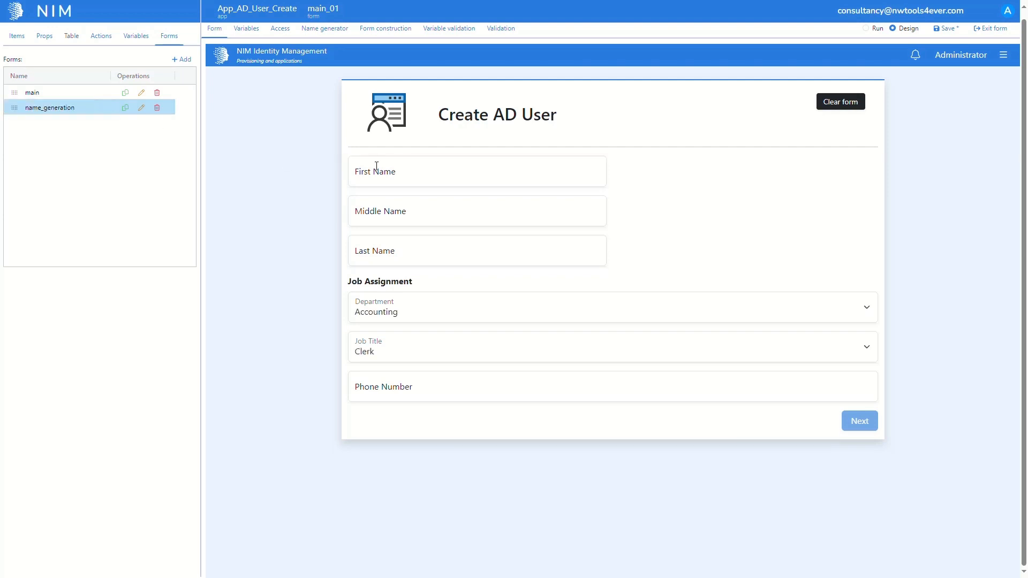
pyautogui.click(376, 166)
pyautogui.press('Delete')
pyautogui.click(377, 167)
pyautogui.press('Delete')
pyautogui.click(376, 167)
pyautogui.press('Delete')
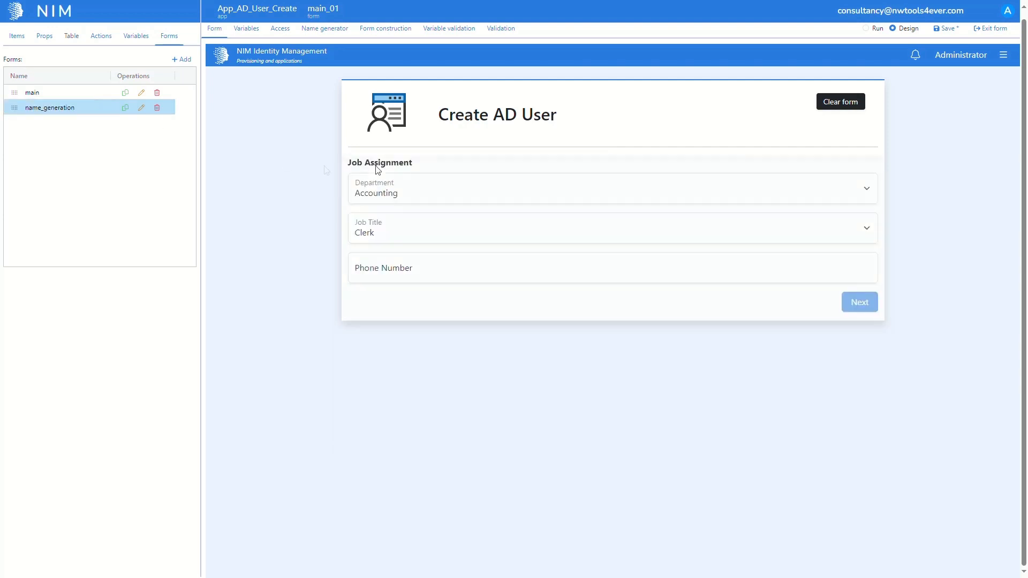
pyautogui.click(376, 166)
pyautogui.press('Delete')
pyautogui.click(376, 167)
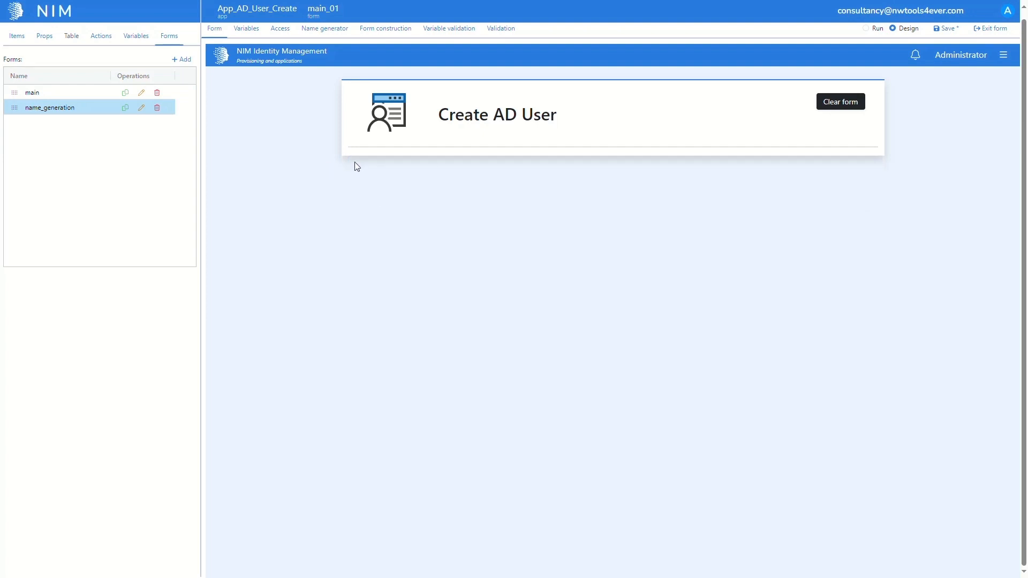
pyautogui.click(940, 30)
# - In the main form, add a Navigate to form action in form mode for the Next button, targeting name_generation, and save the form
pyautogui.click(102, 95)
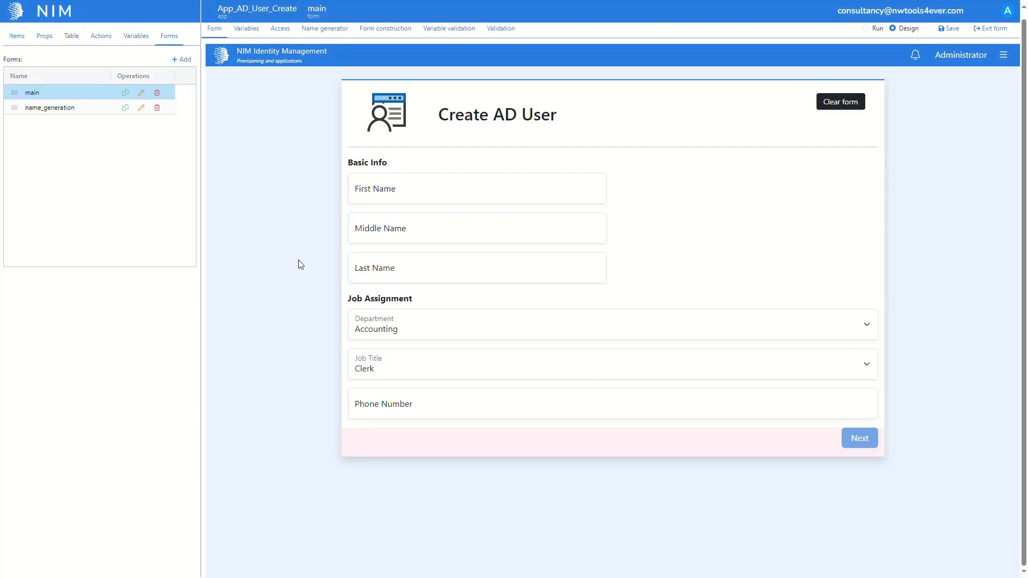
pyautogui.click(100, 37)
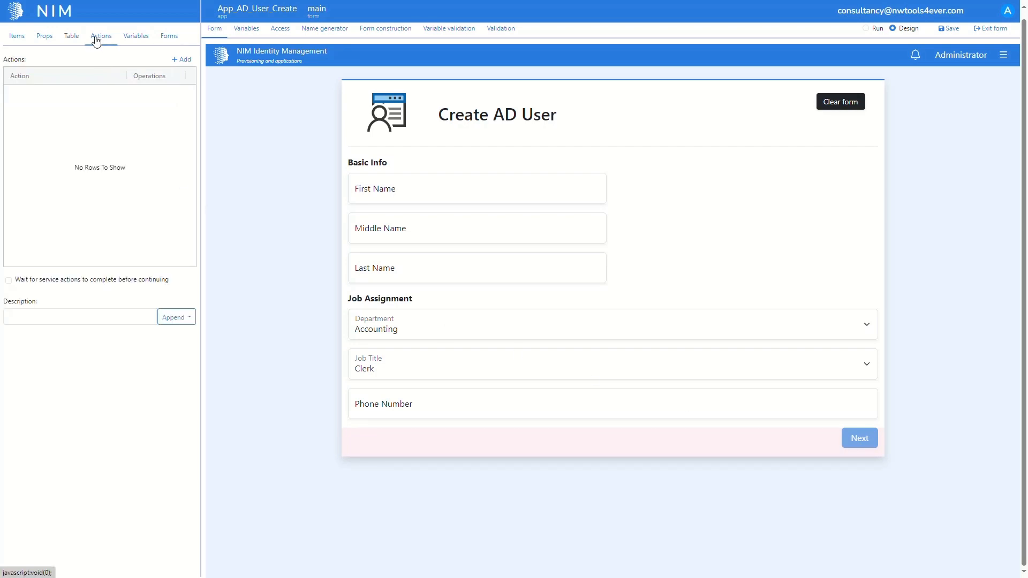
pyautogui.click(175, 66)
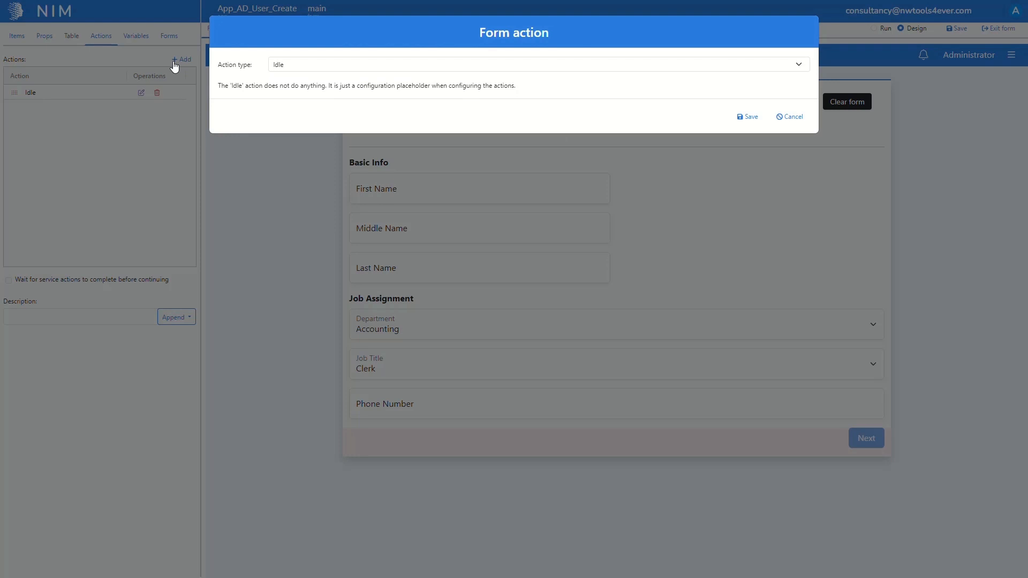
pyautogui.click(330, 69)
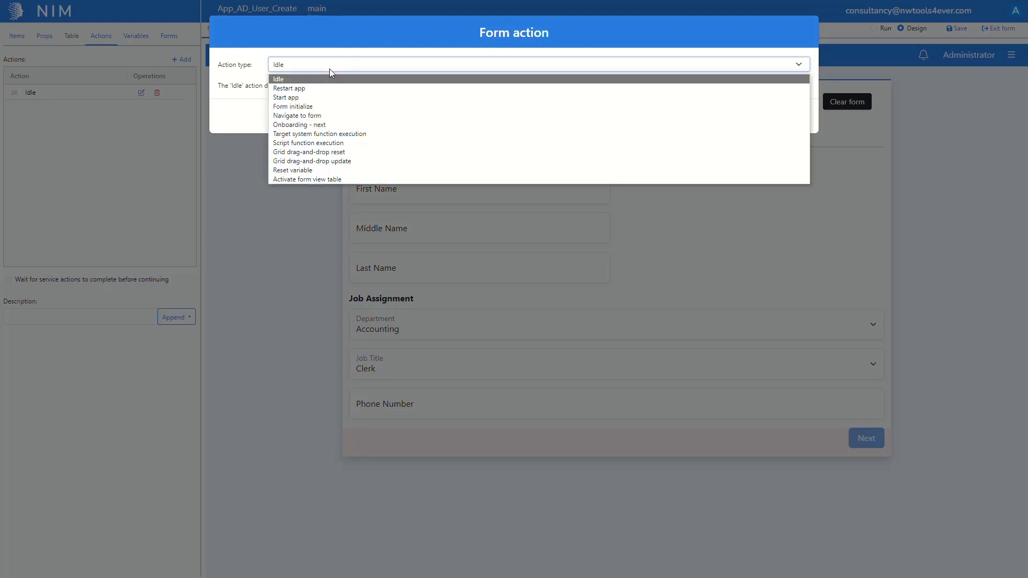
pyautogui.click(324, 116)
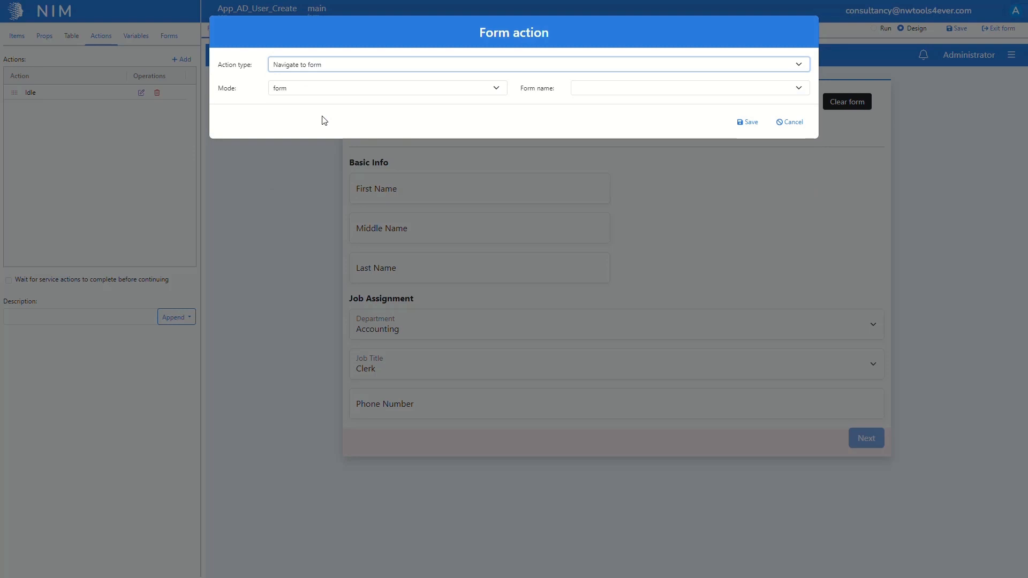
pyautogui.click(615, 89)
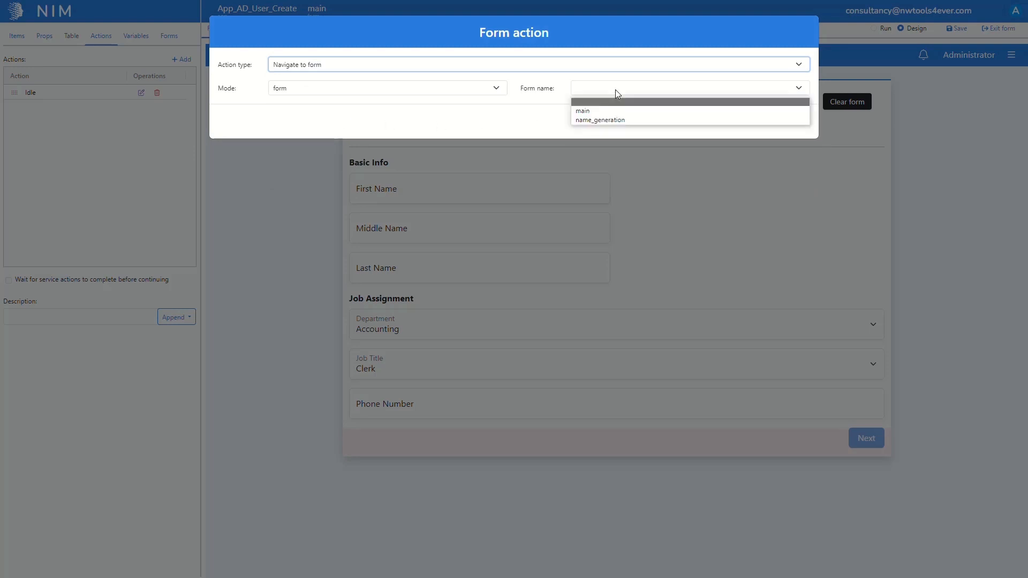
pyautogui.click(611, 120)
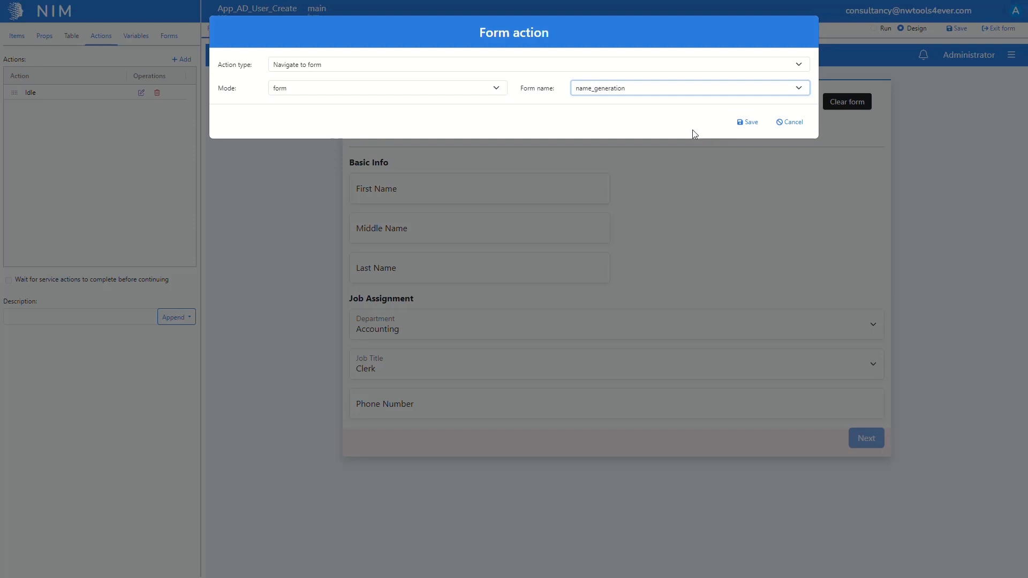
pyautogui.click(744, 123)
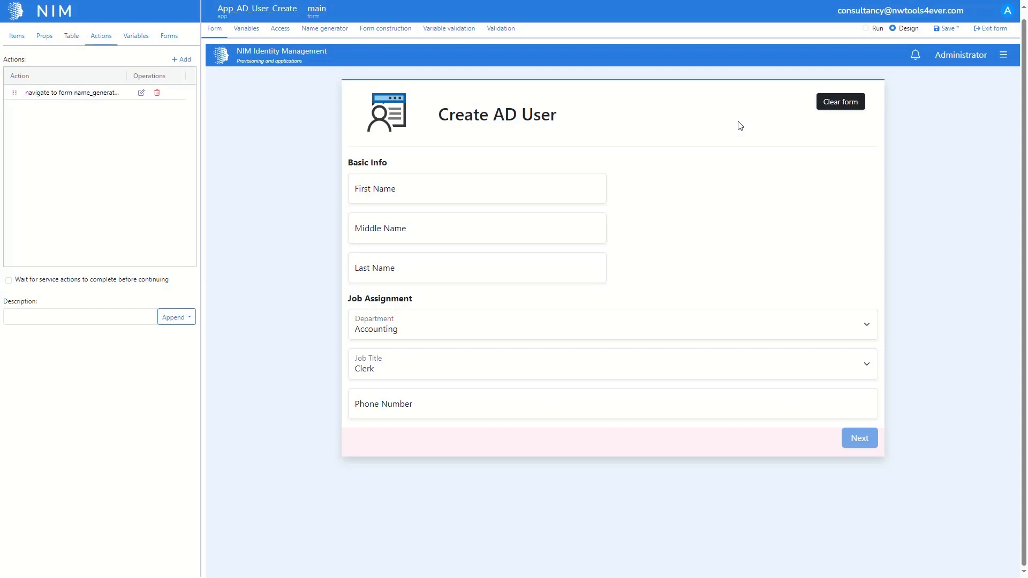
pyautogui.click(952, 28)
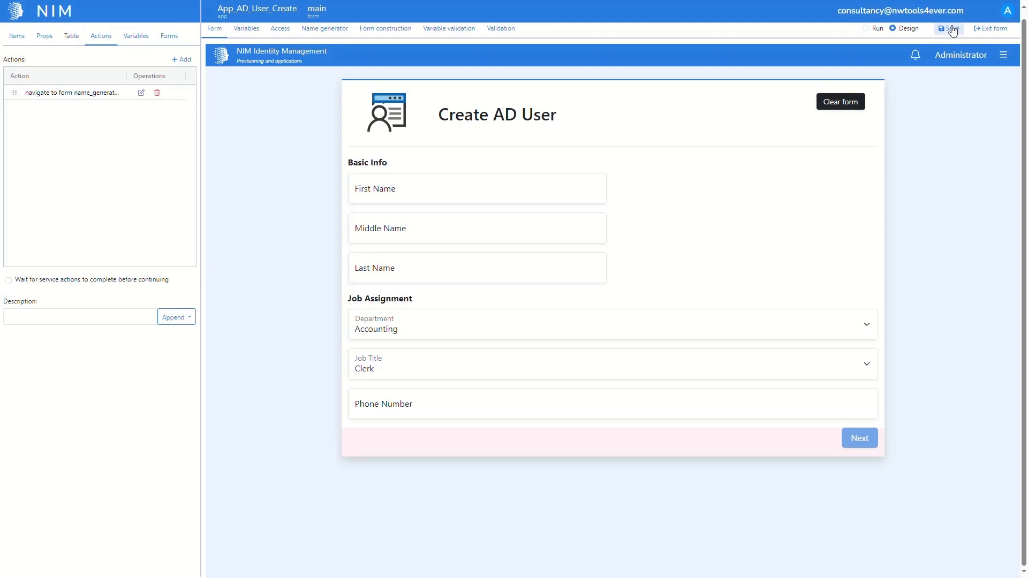